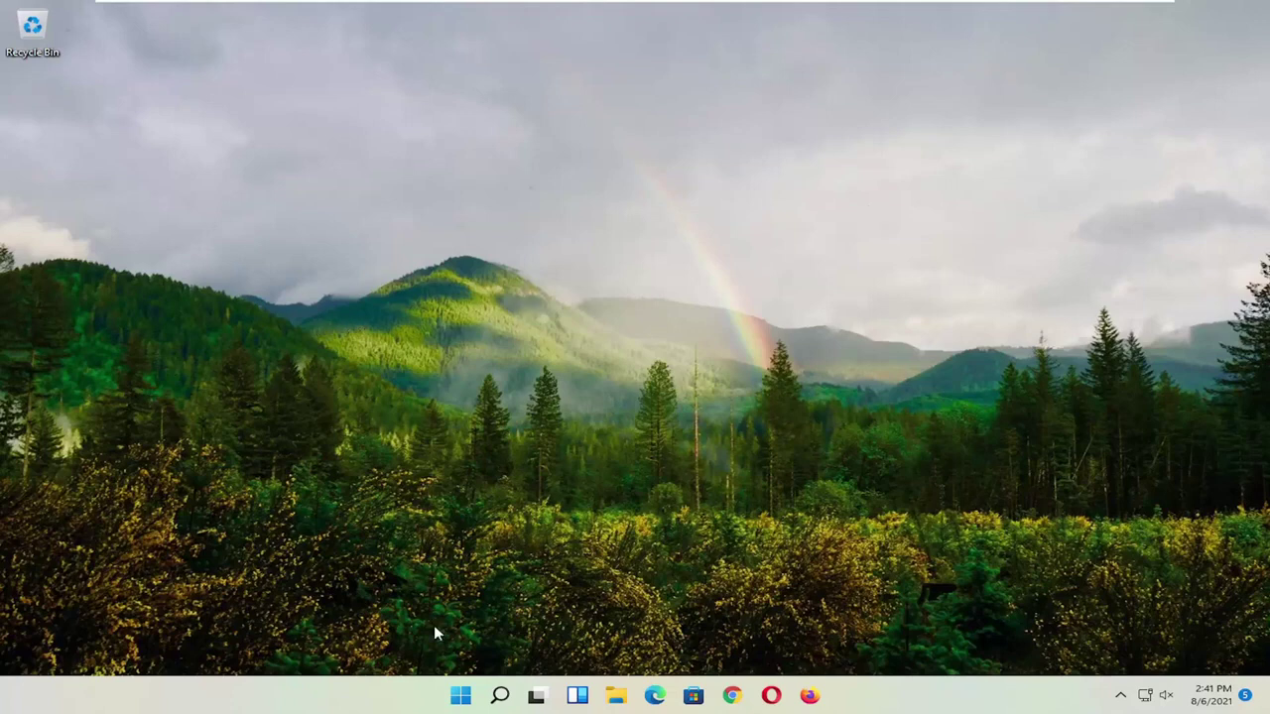
Step: Bring up the power-user quick-link menu from the Start button
right_click(462, 697)
Step: Search for cmd and launch Command Prompt as administrator, approving the UAC prompt
left_click(501, 697)
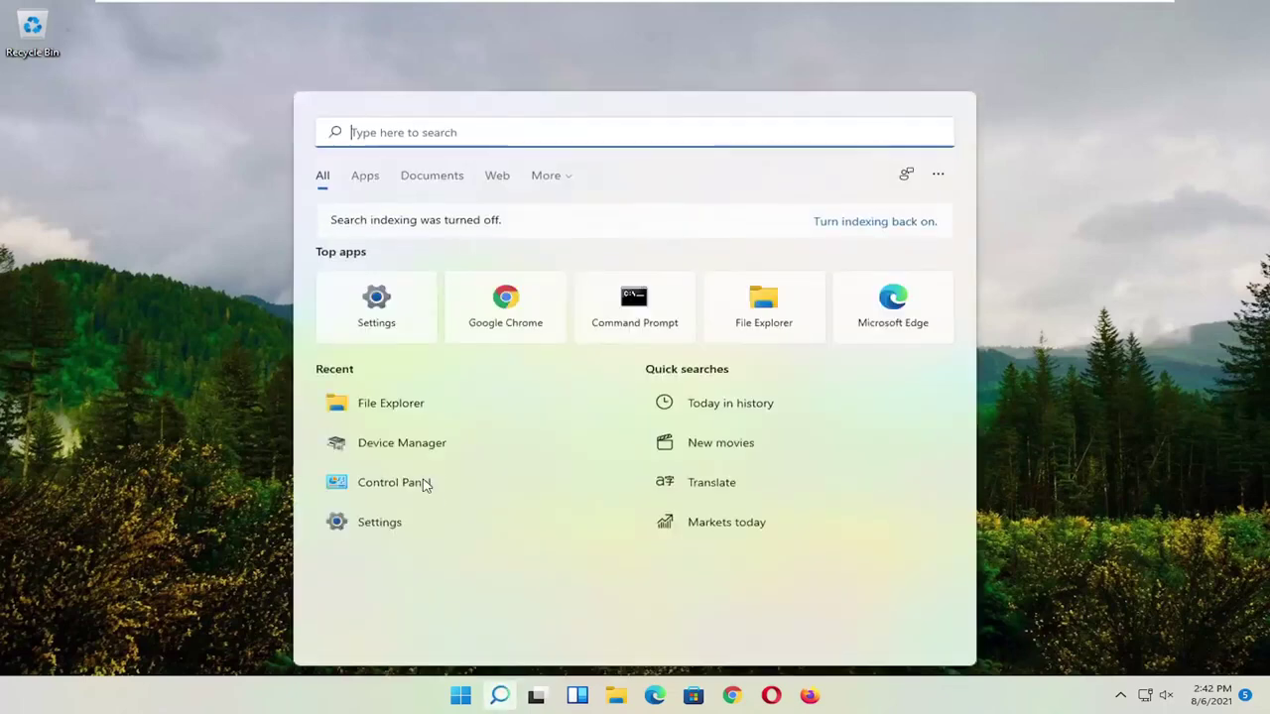
type("cmd")
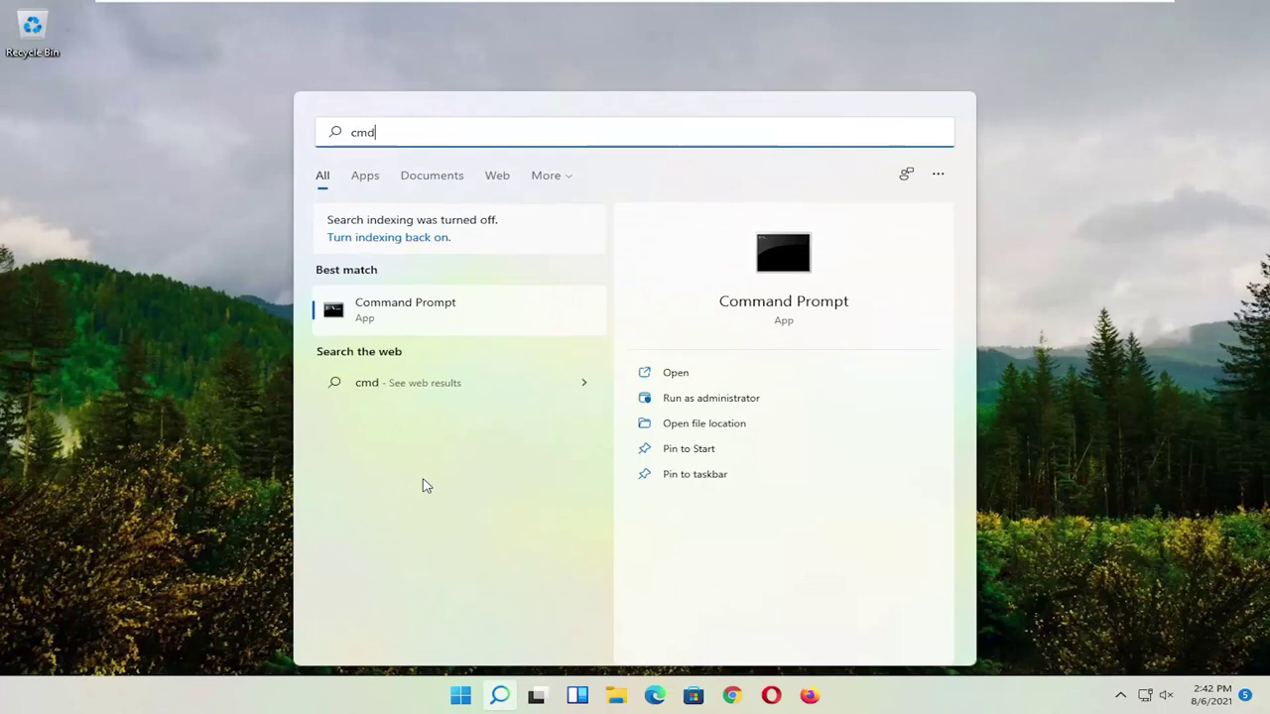
right_click(390, 318)
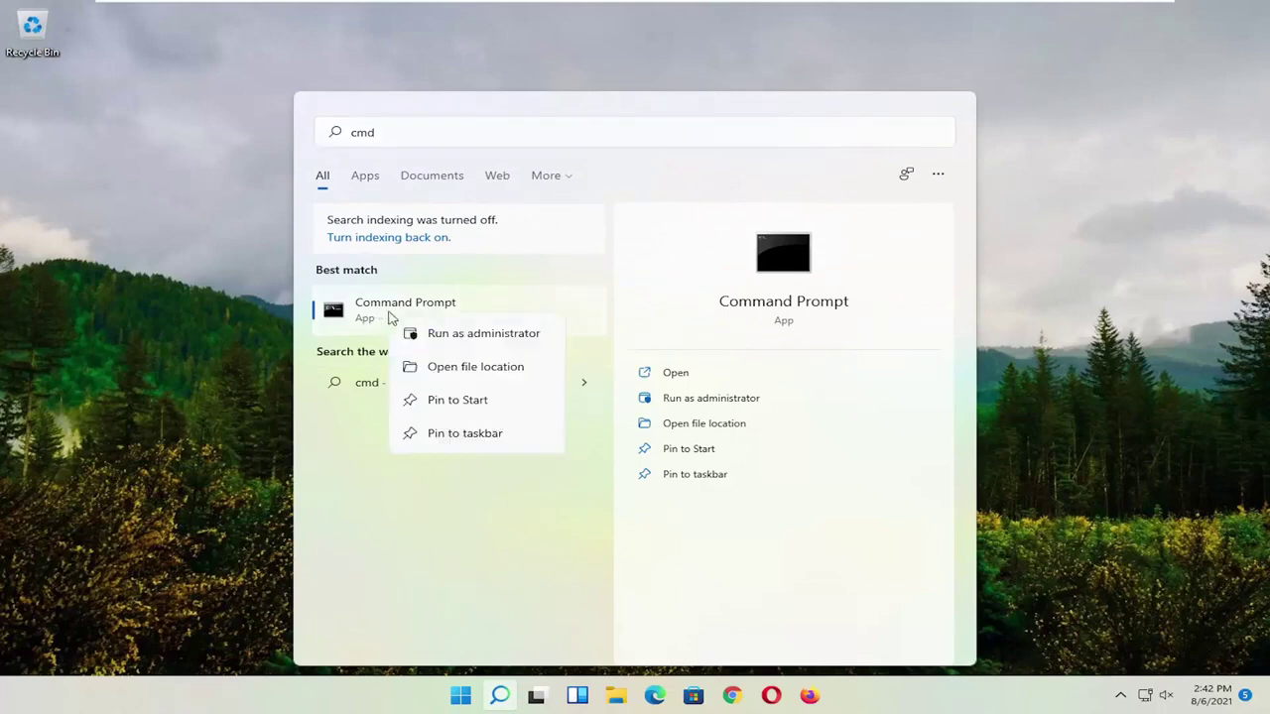
left_click(459, 335)
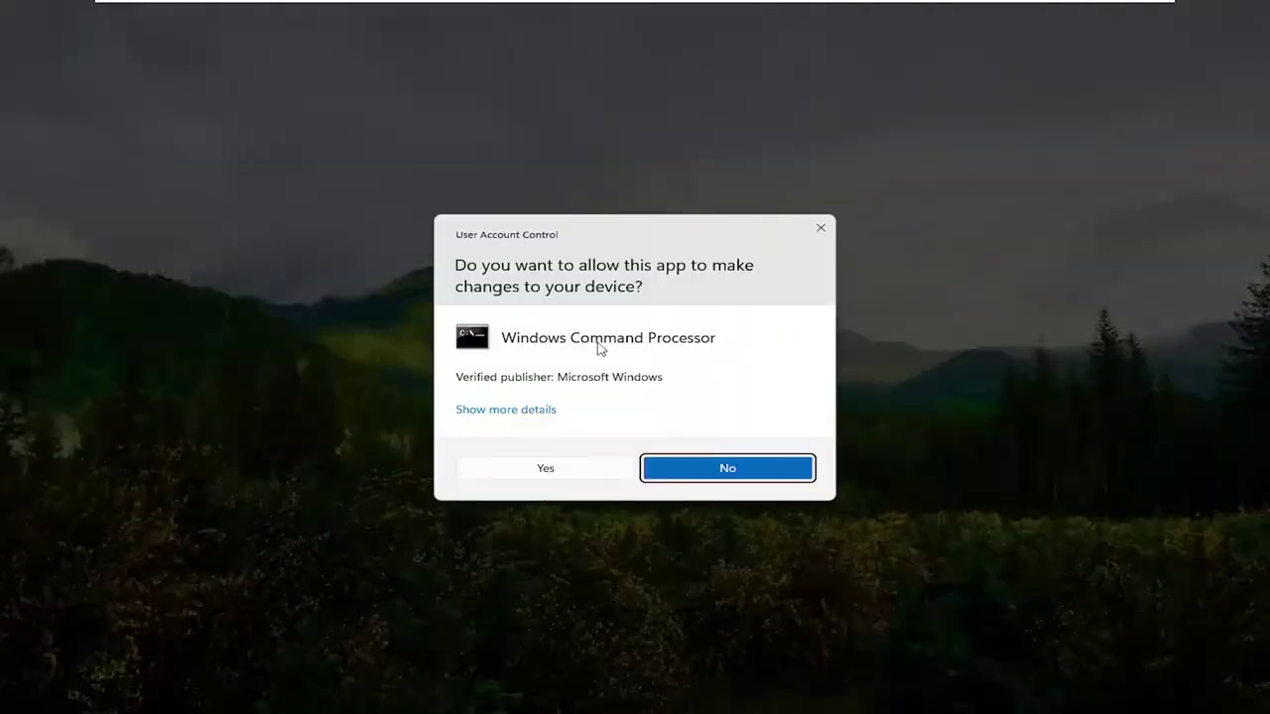
left_click(551, 471)
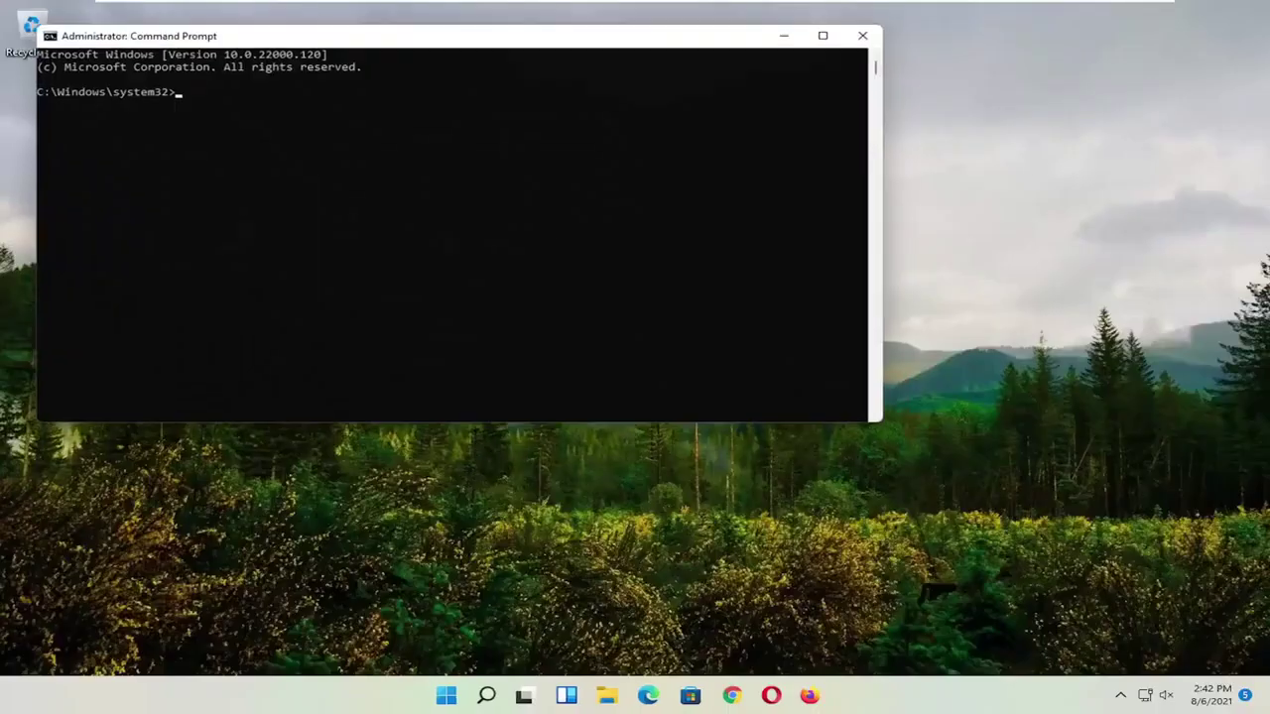
Step: Run sfc /scannow in the centred administrator Command Prompt to check system files
left_click_drag(549, 39, 663, 82)
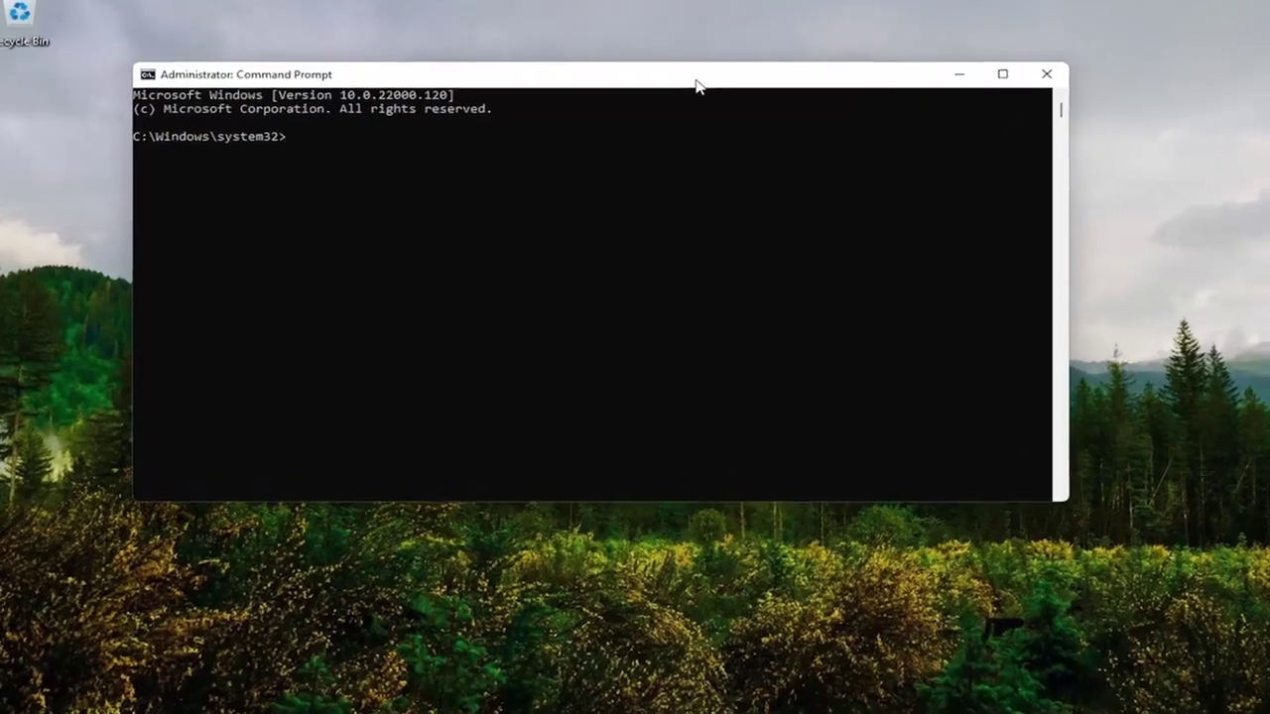
type("sfc")
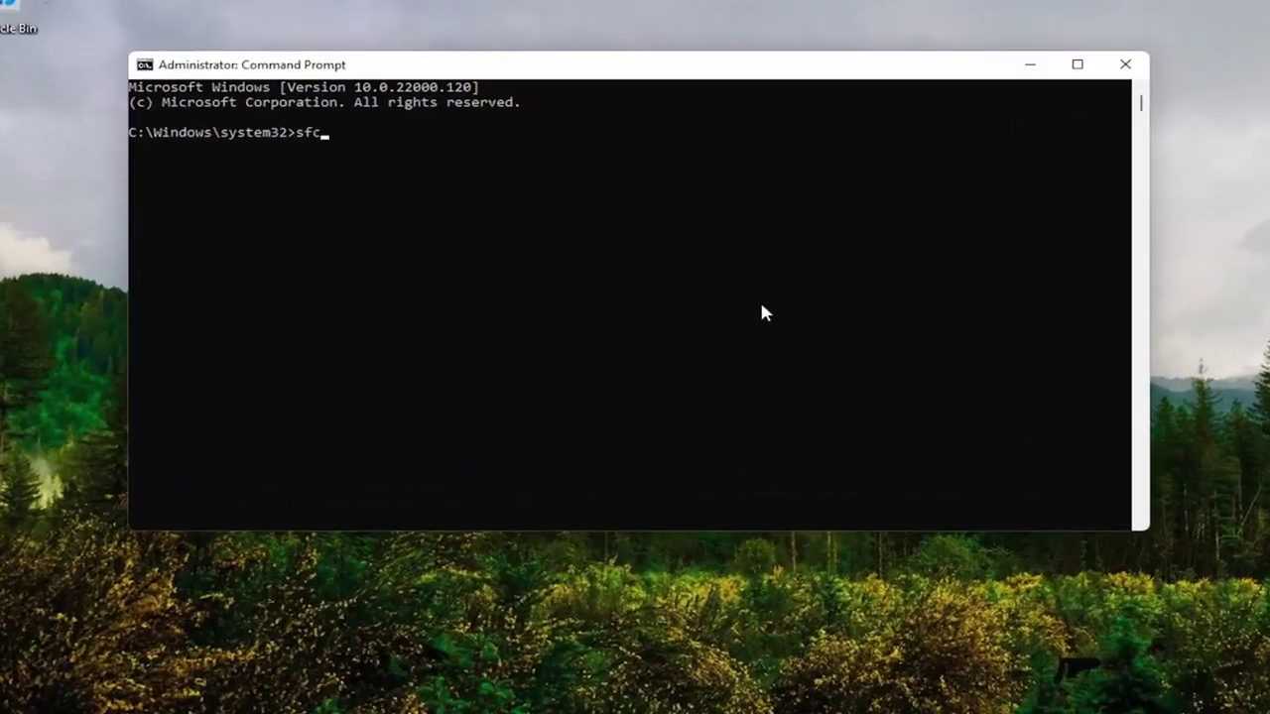
type(" /scannow")
key("Return")
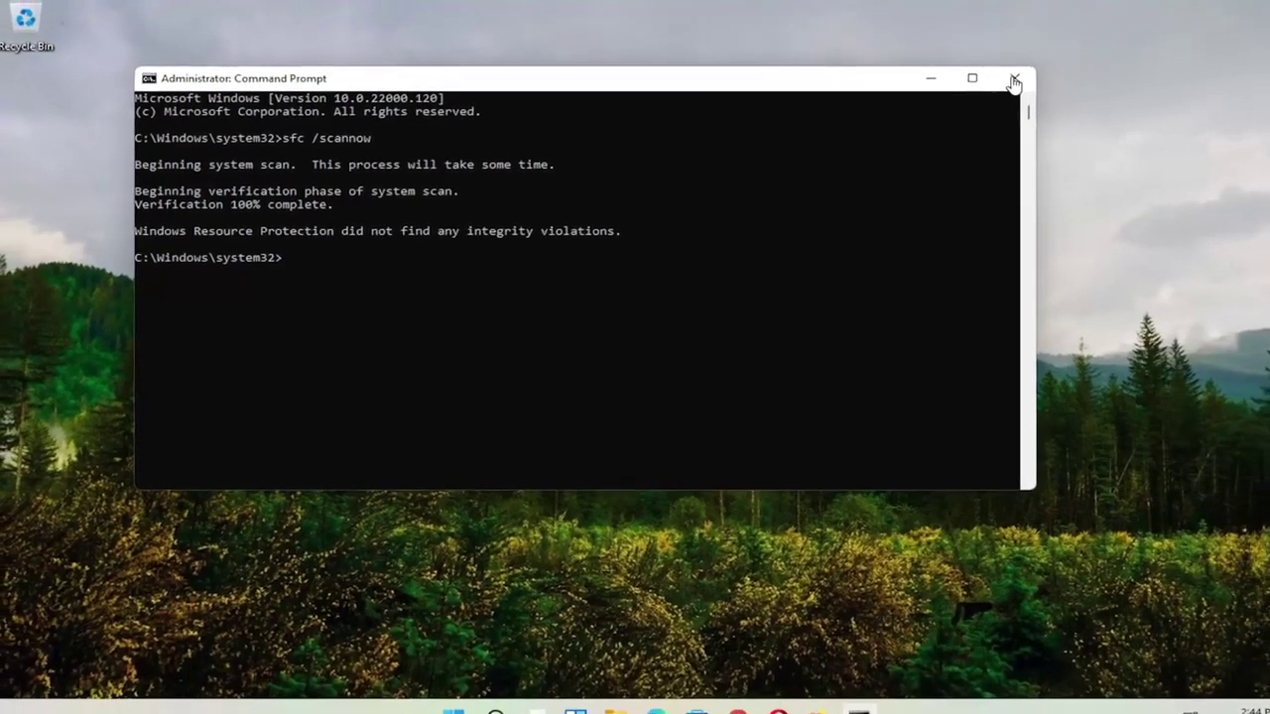
Step: Close the administrator Command Prompt and bring up the power-user quick-link menu
left_click(1125, 64)
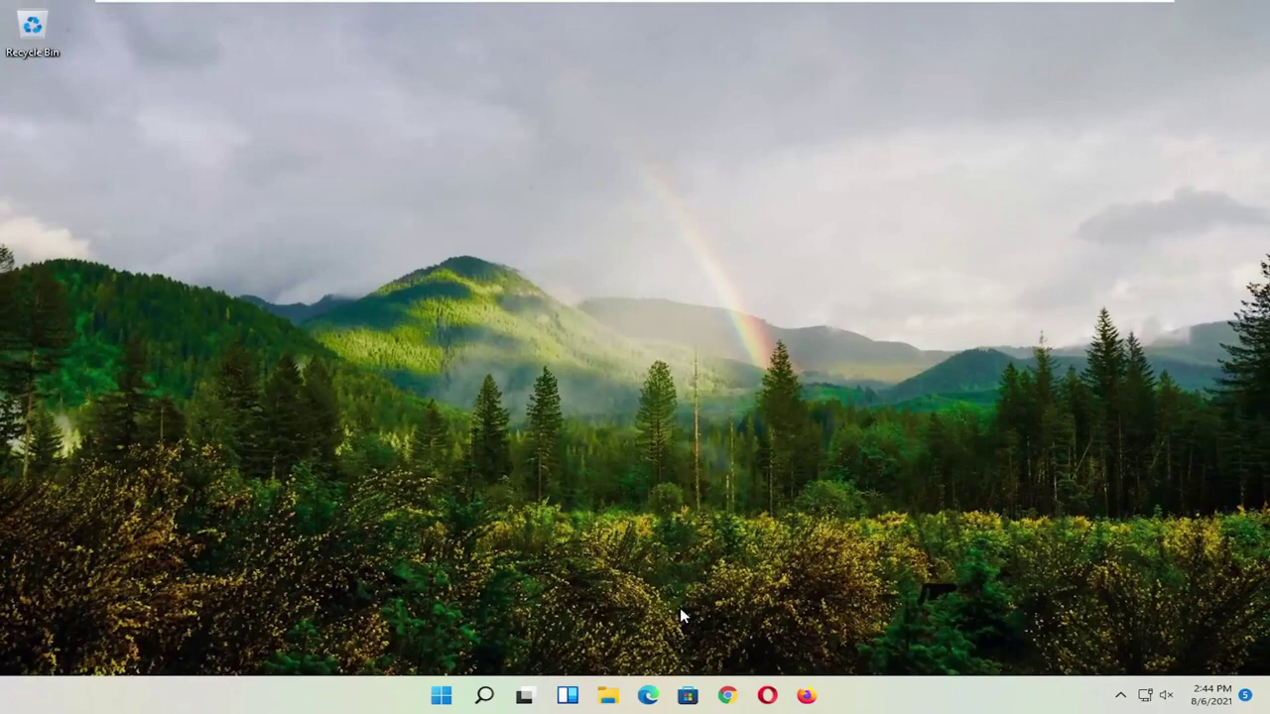
right_click(463, 696)
mouse_move(466, 643)
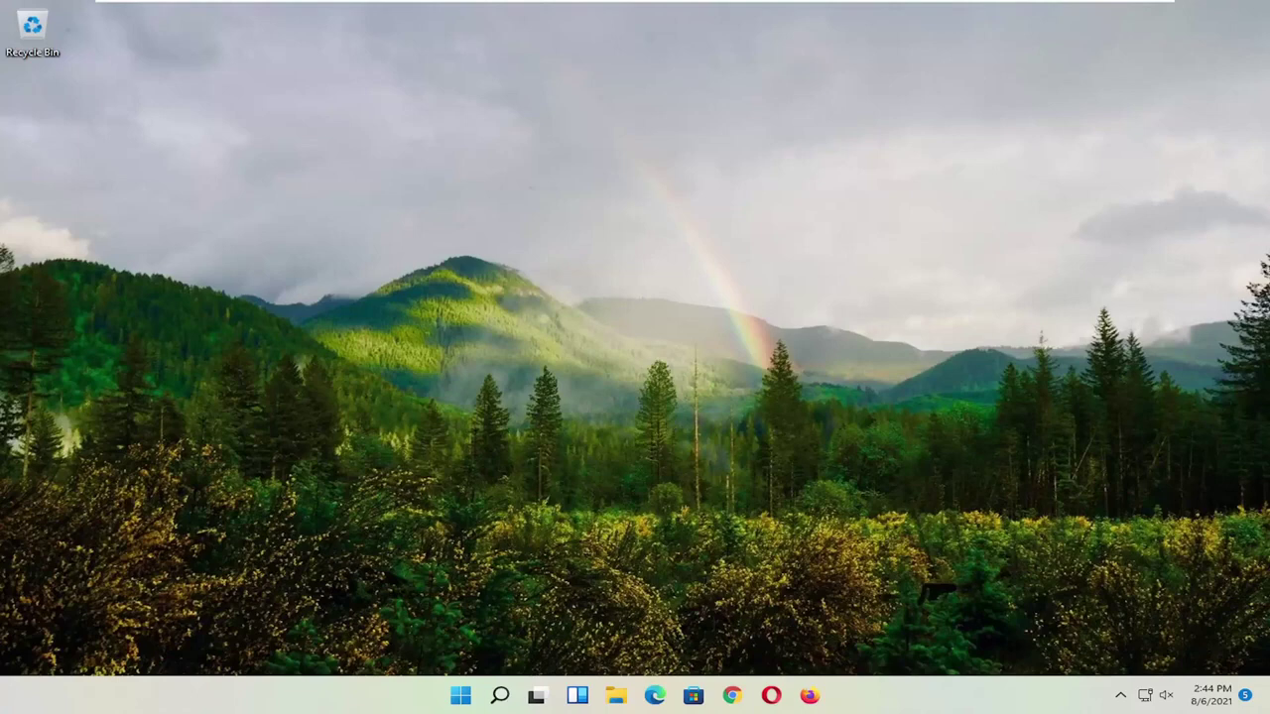
Step: Search 'advanced system settings' to open System Properties on its Advanced page, centred on screen
left_click(498, 696)
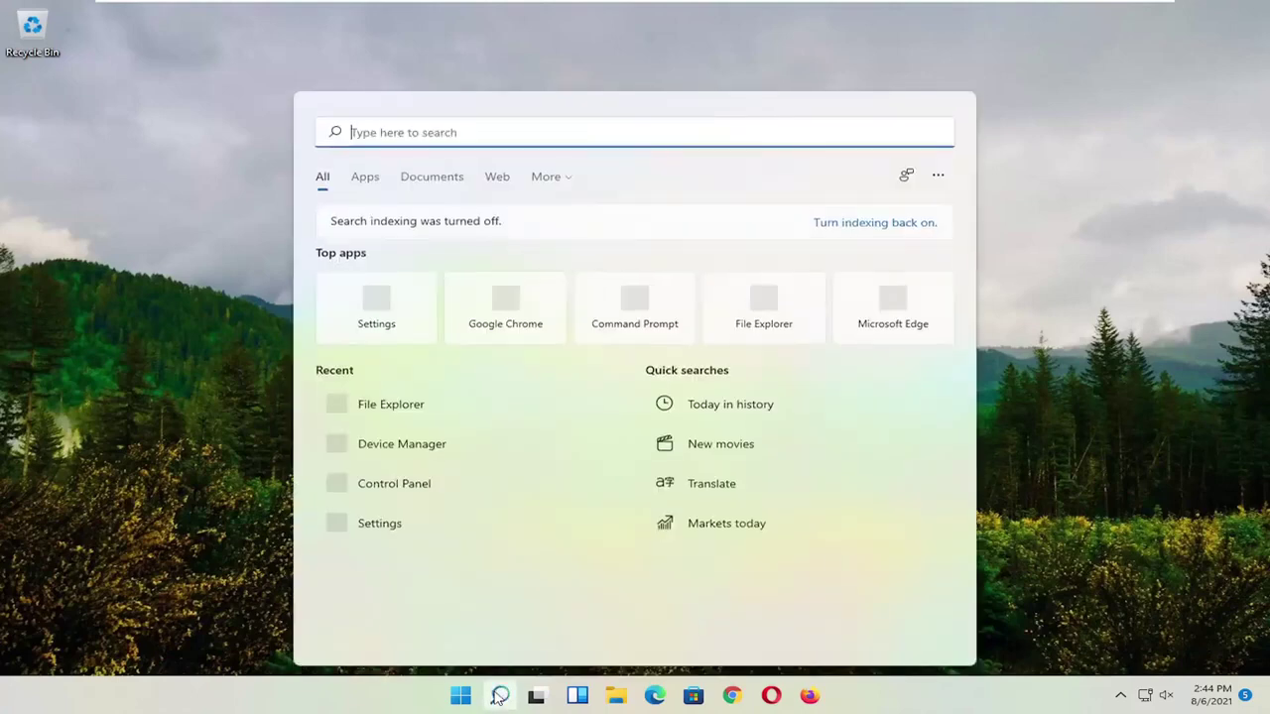
type("advan")
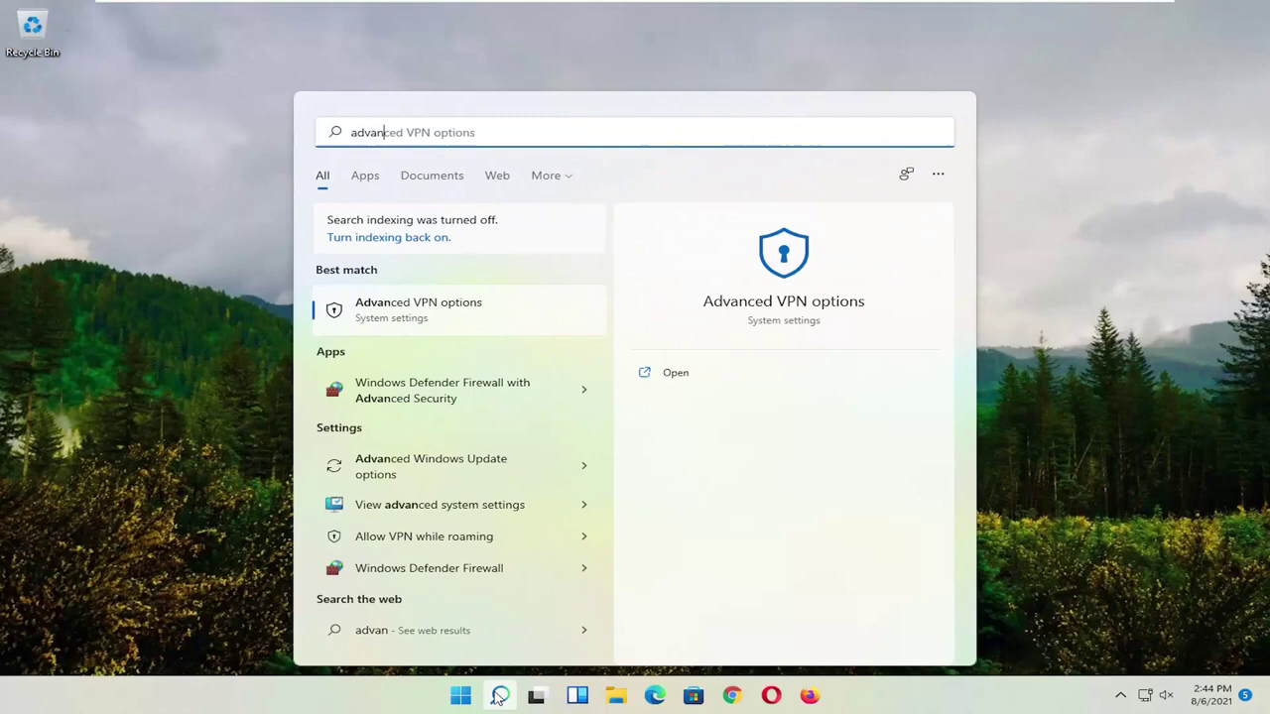
type("ced system se")
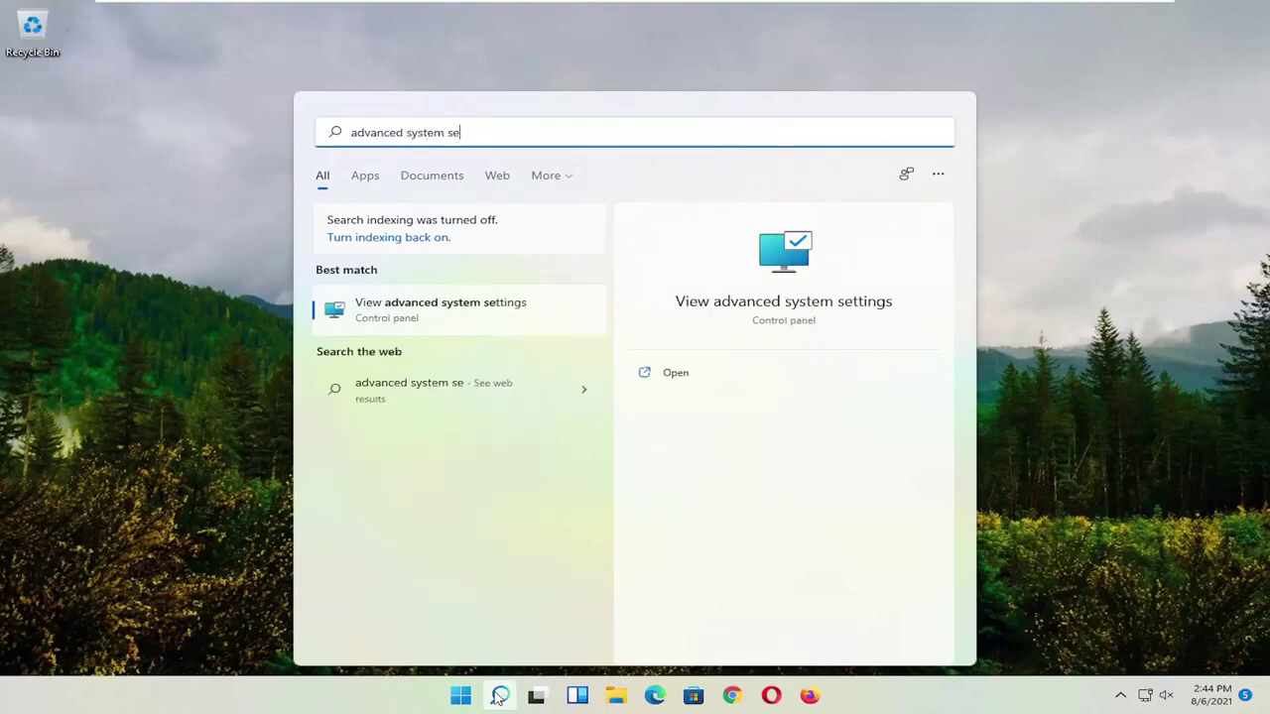
type("ttings")
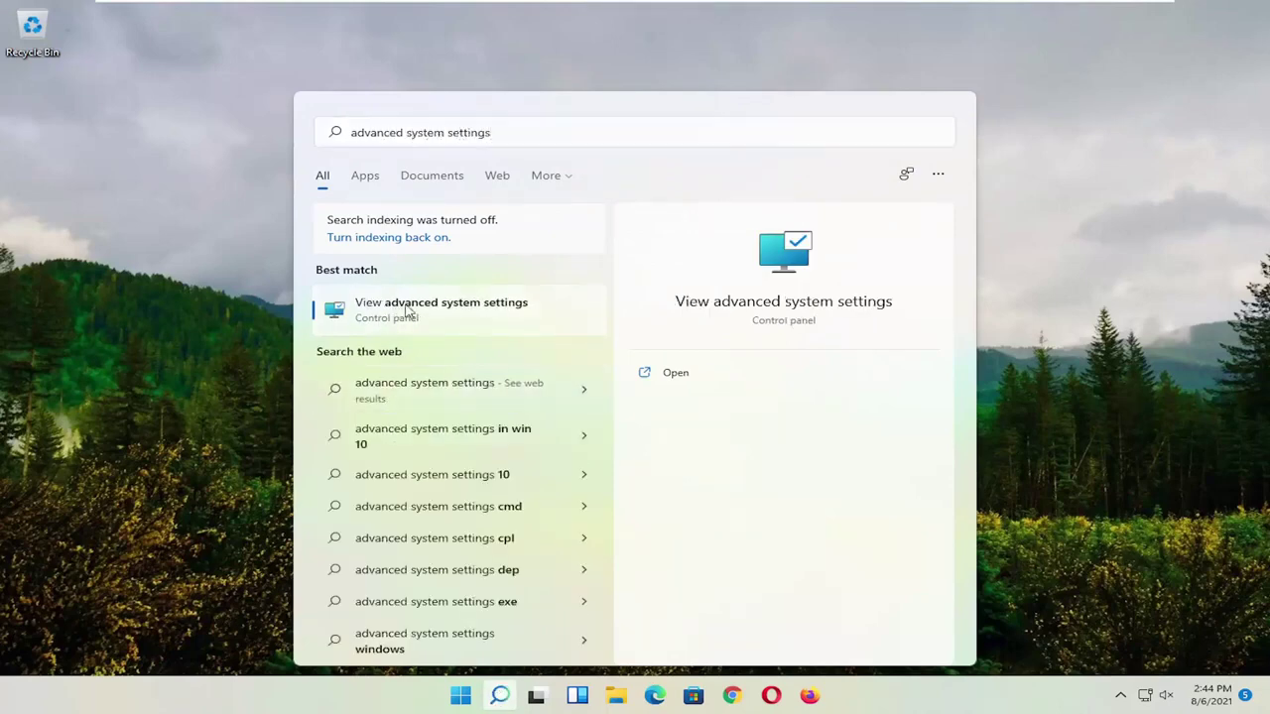
left_click(406, 310)
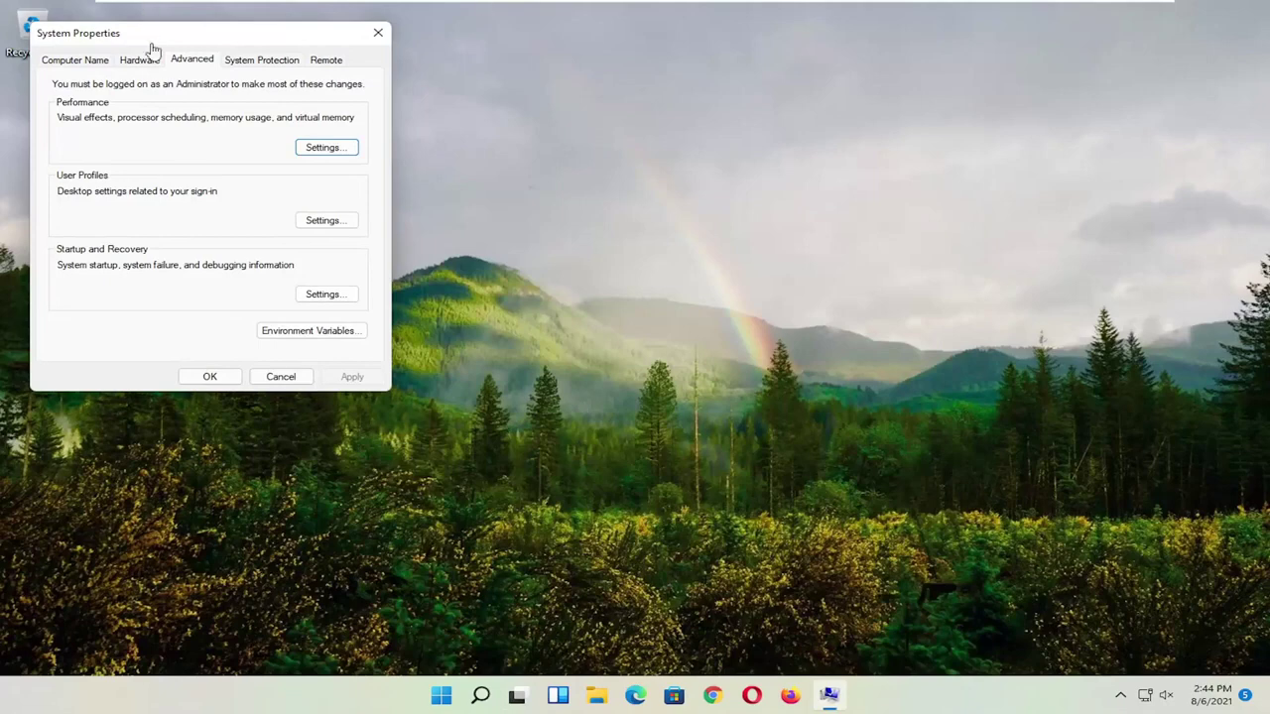
left_click_drag(157, 44, 500, 166)
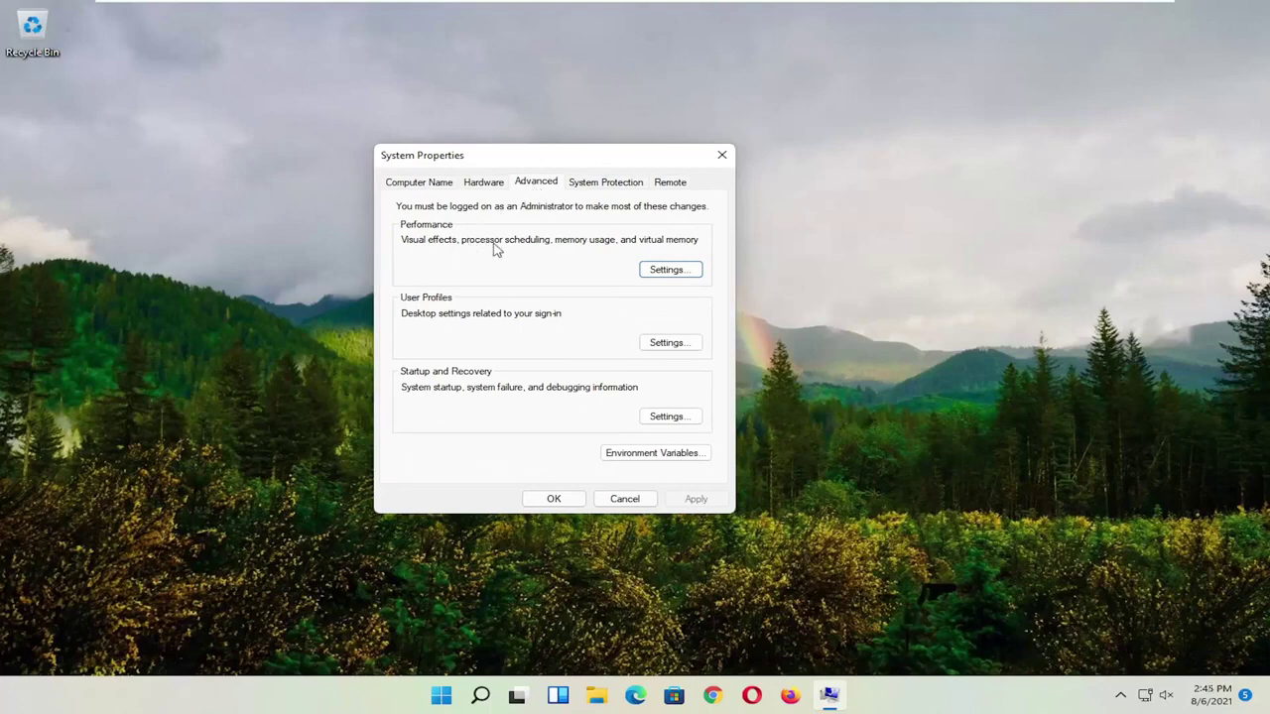
Step: In Performance Options, turn on DEP for all programs and services and start adding an exception
left_click(677, 274)
left_click_drag(560, 204, 529, 106)
left_click(581, 136)
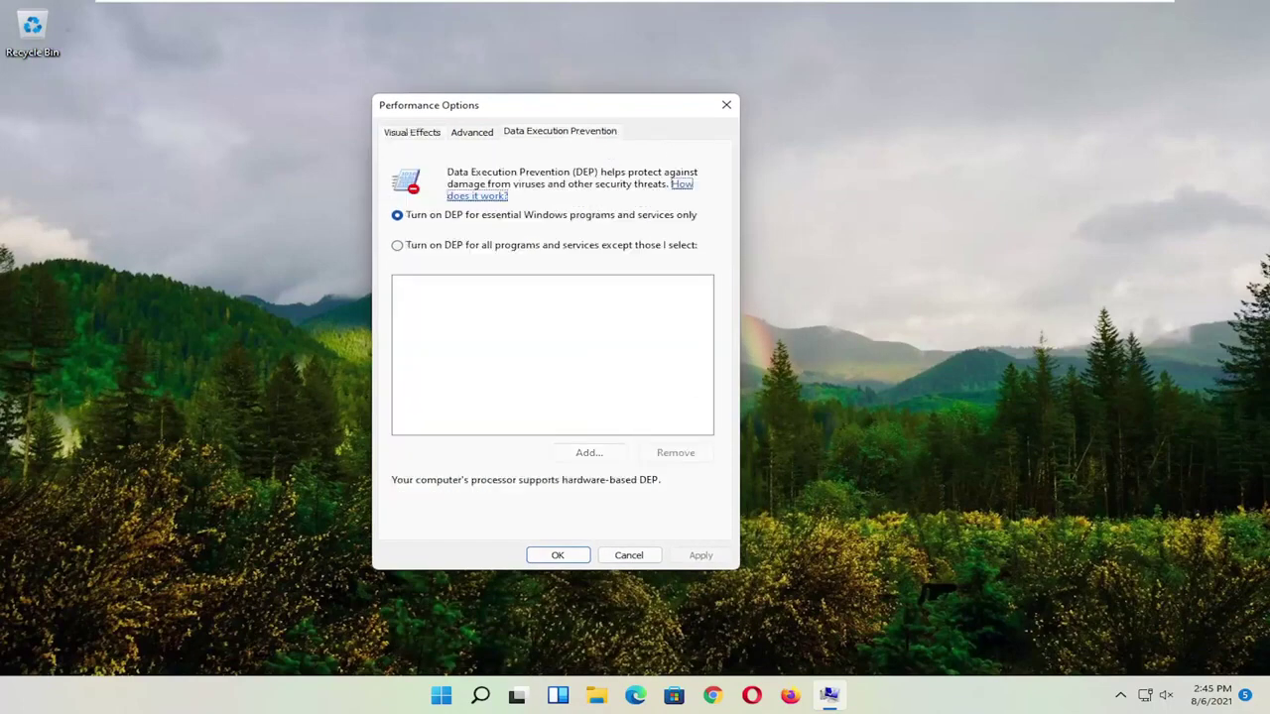
left_click(436, 250)
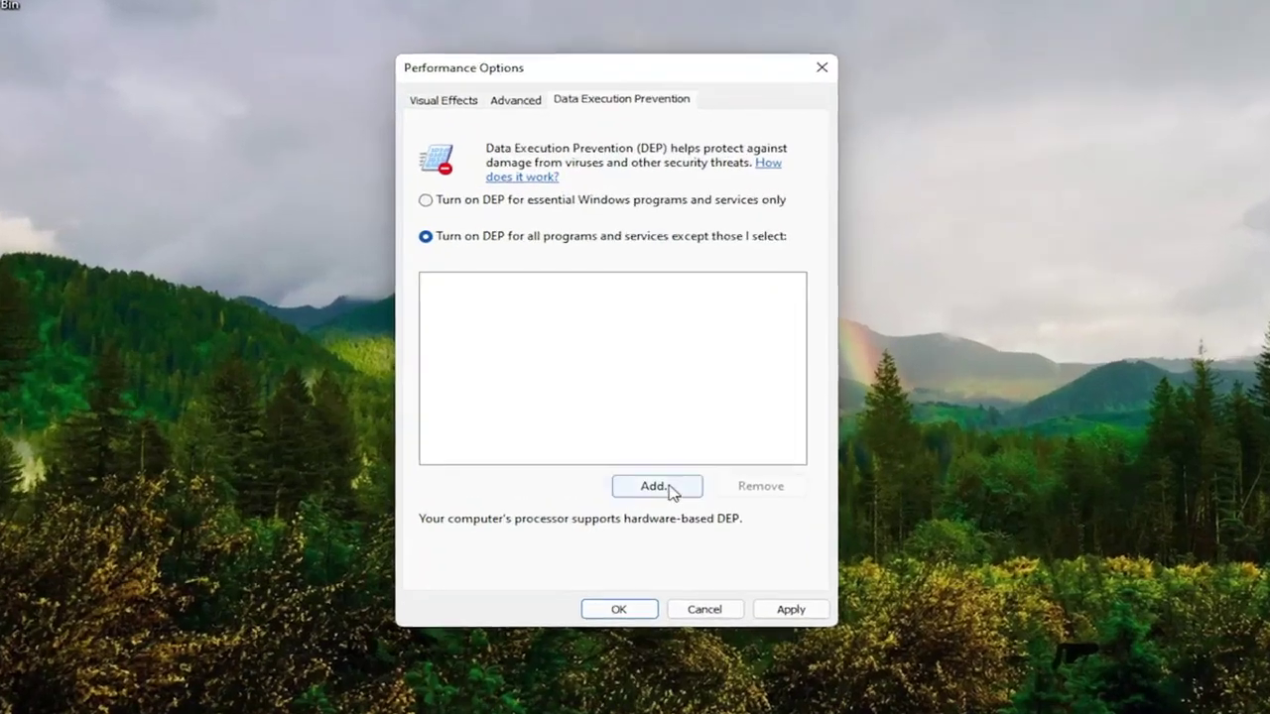
left_click(598, 455)
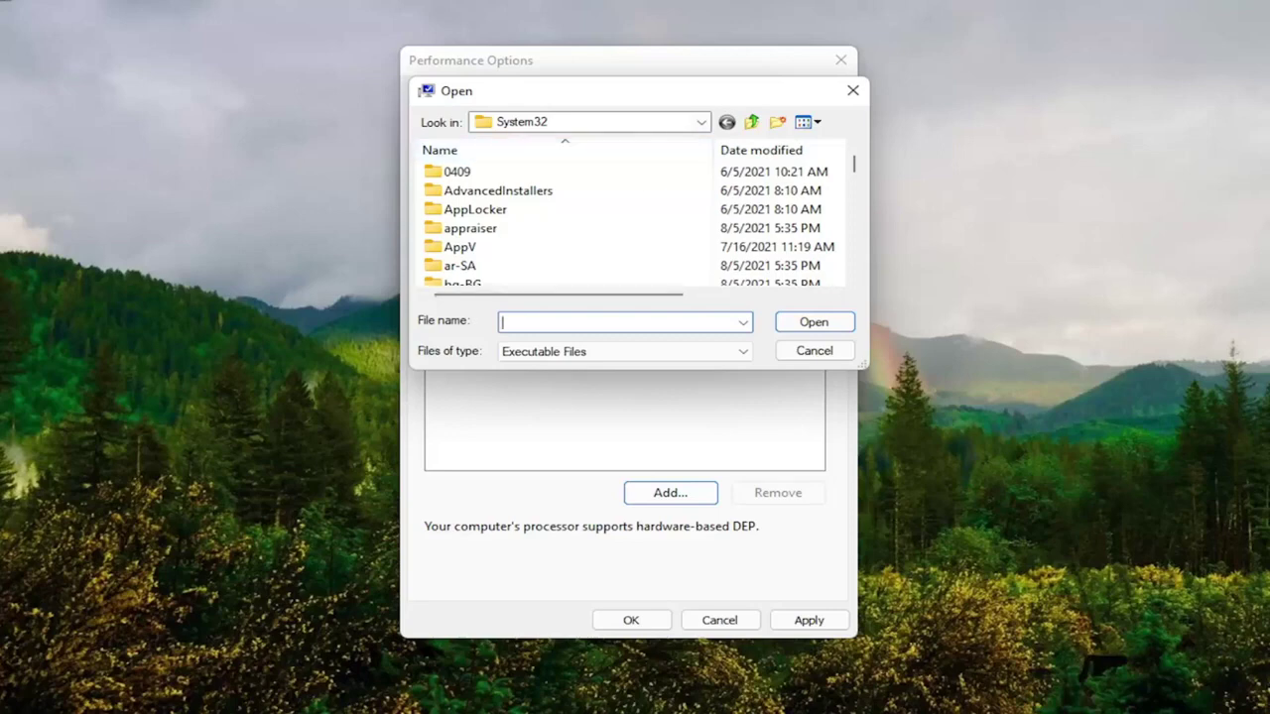
Step: Browse to C:\Program Files\iPod\bin and try adding iPodService as a DEP exception
left_click(700, 121)
left_click(510, 207)
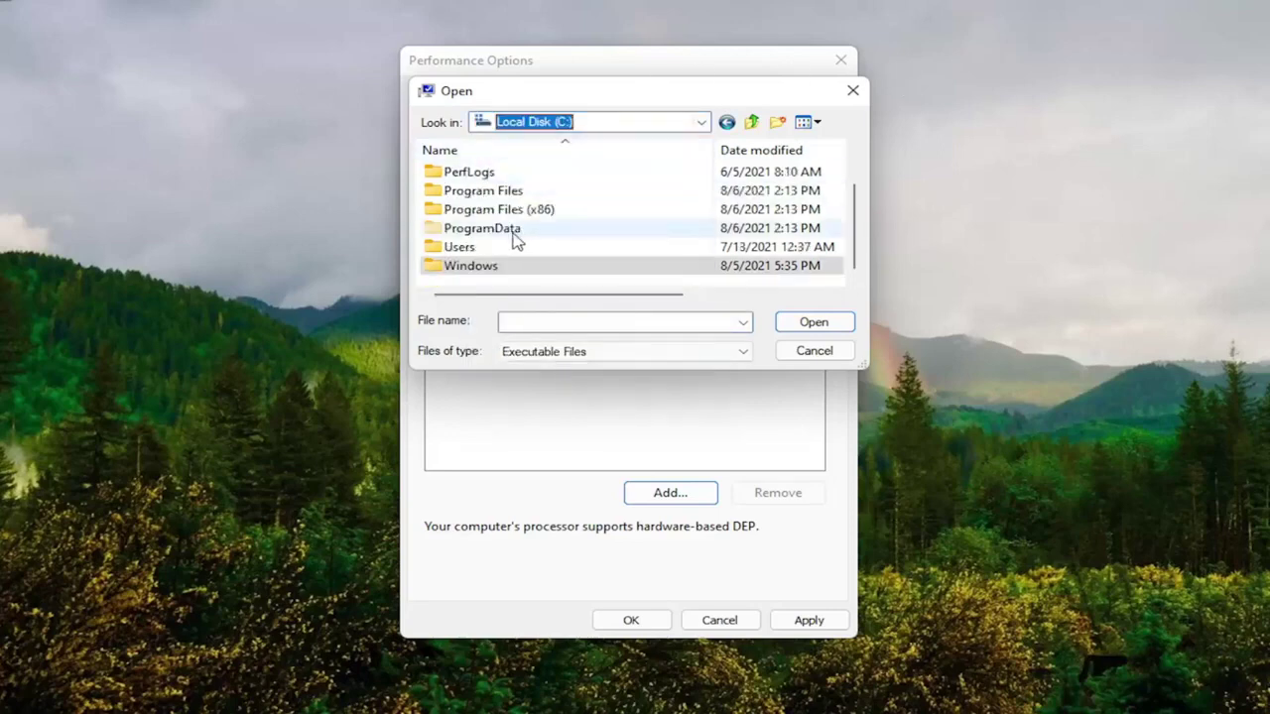
double_click(481, 192)
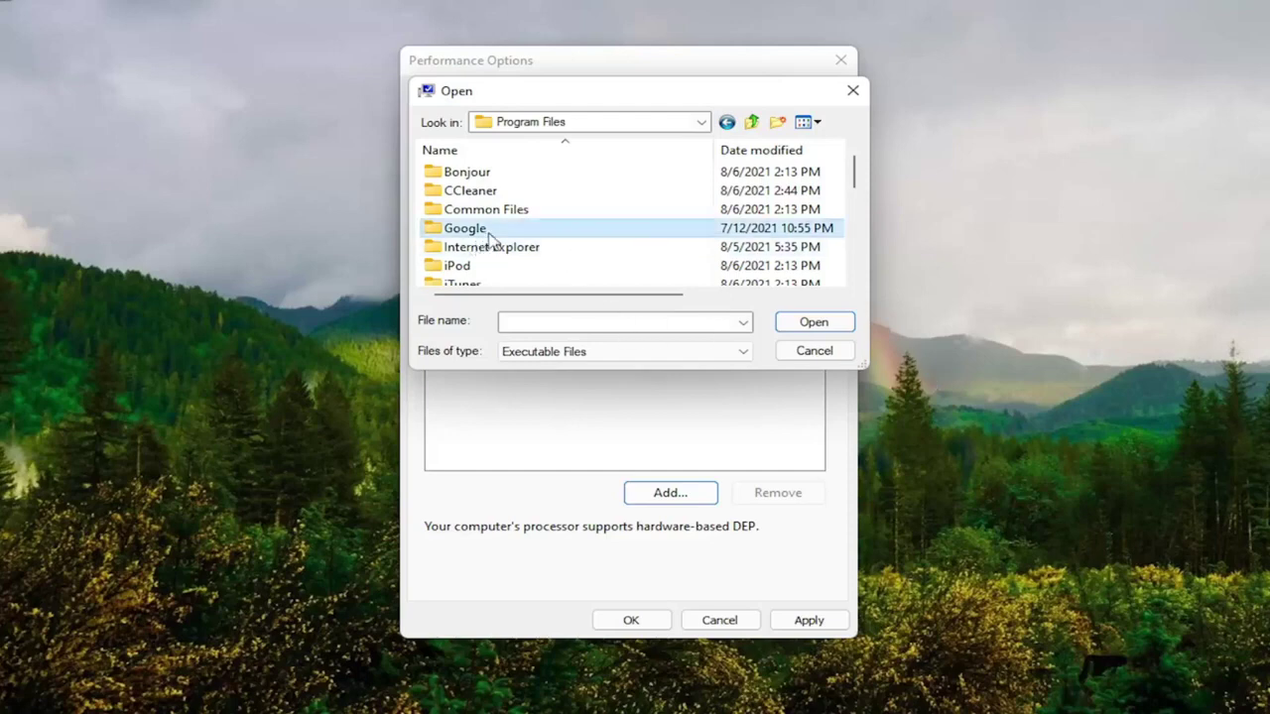
double_click(476, 264)
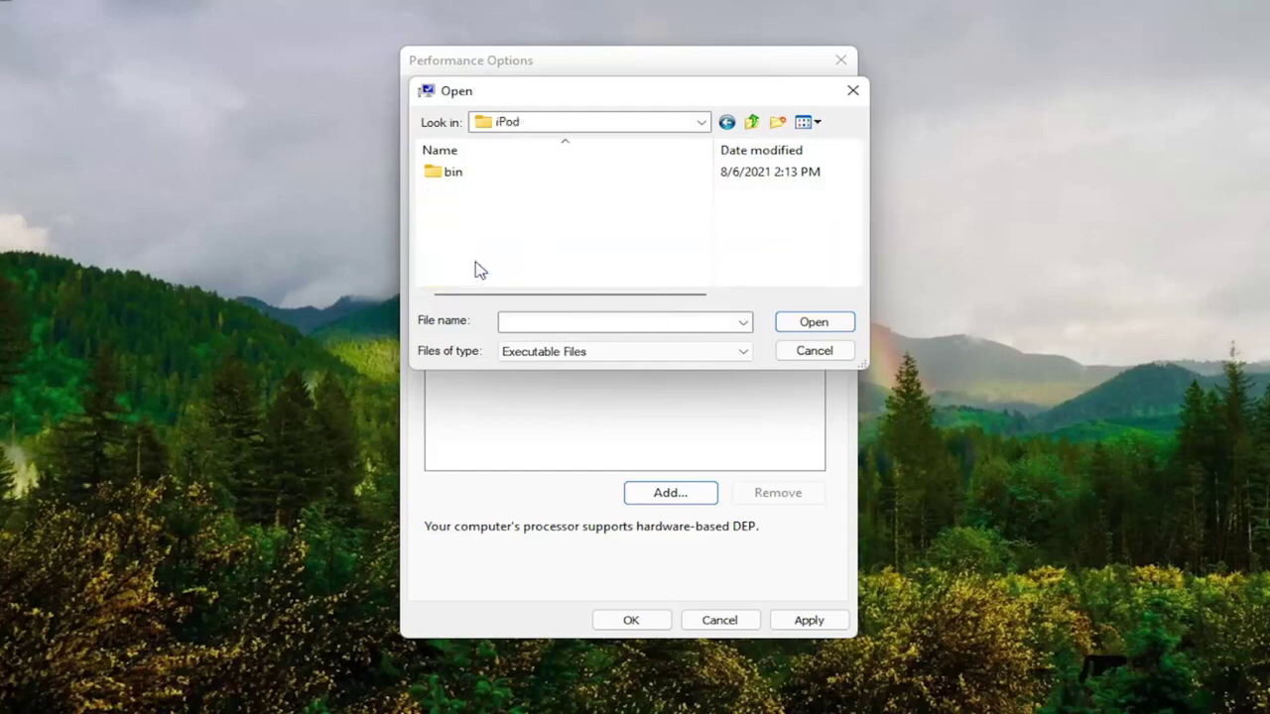
double_click(456, 176)
left_click(473, 176)
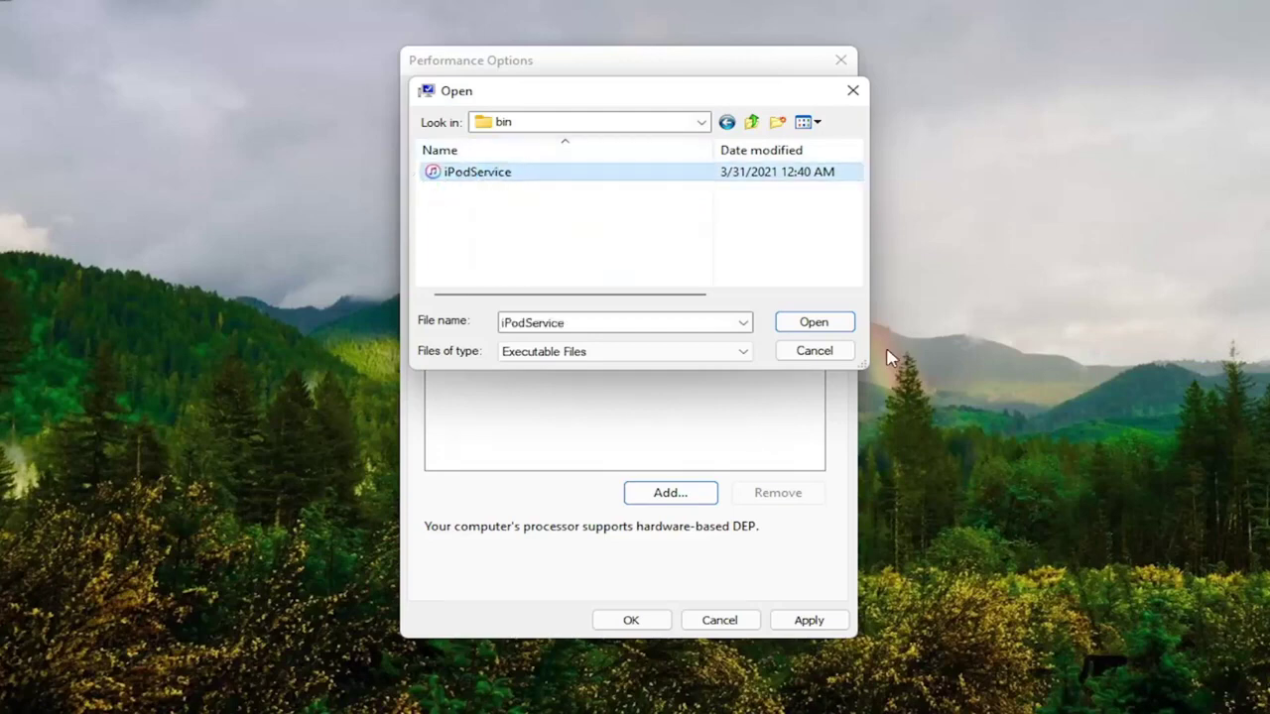
left_click(836, 327)
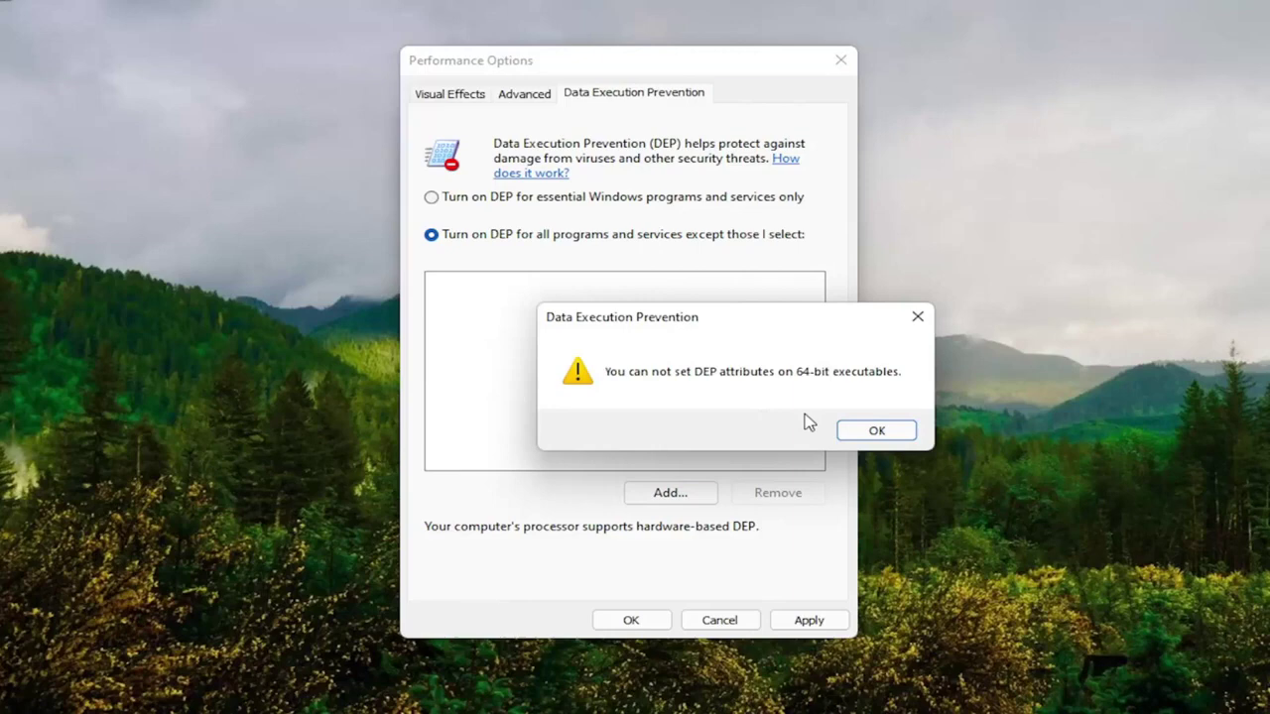
Step: Dismiss the 64-bit executable warning and close Performance Options and System Properties
left_click(882, 435)
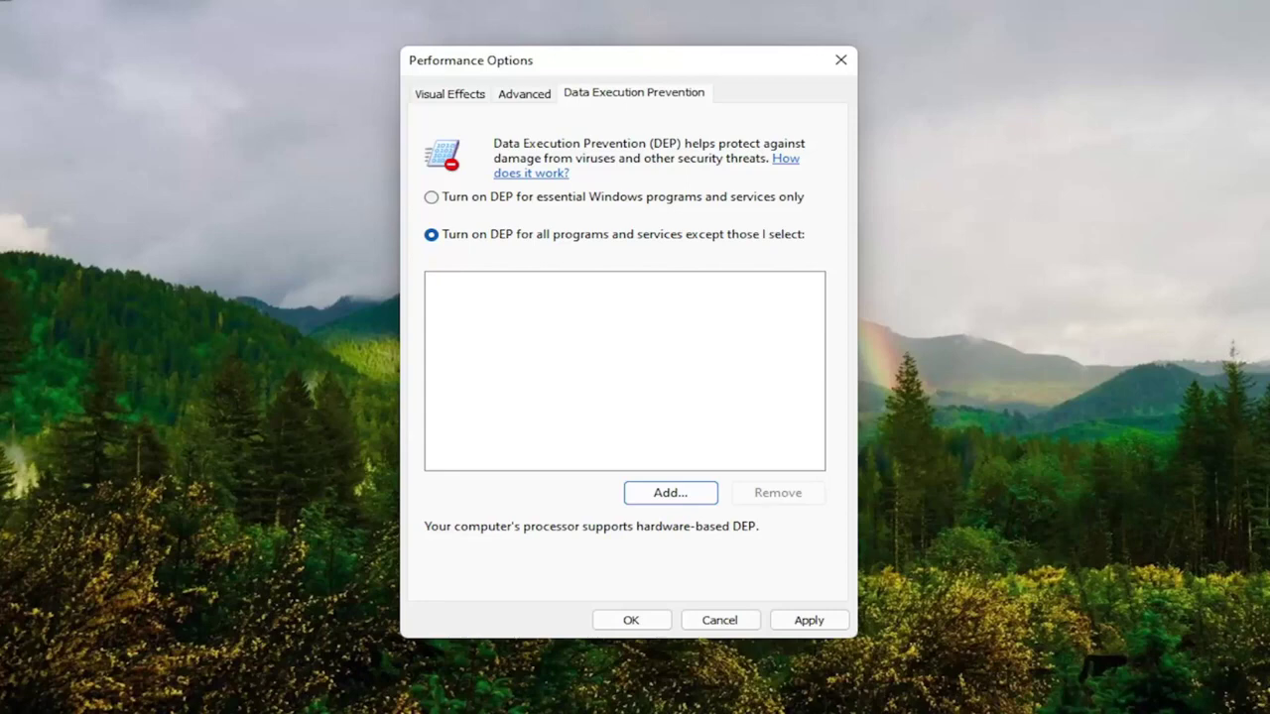
left_click(840, 60)
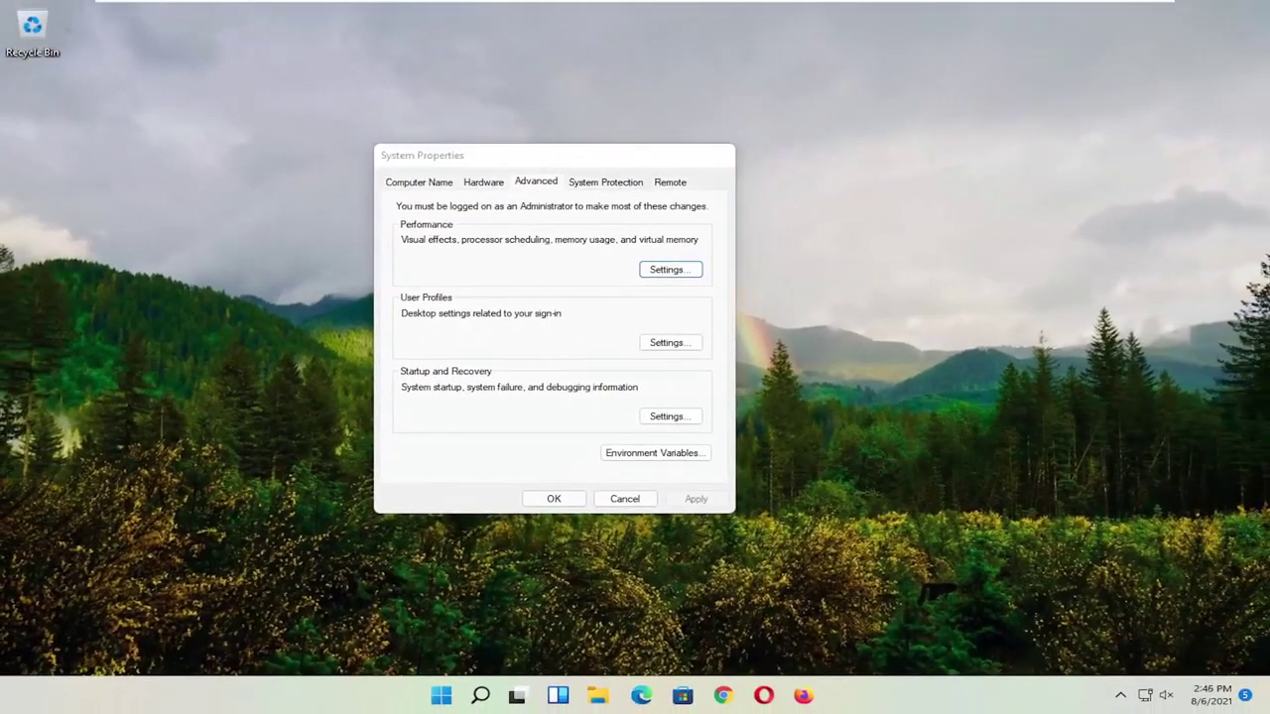
left_click(757, 143)
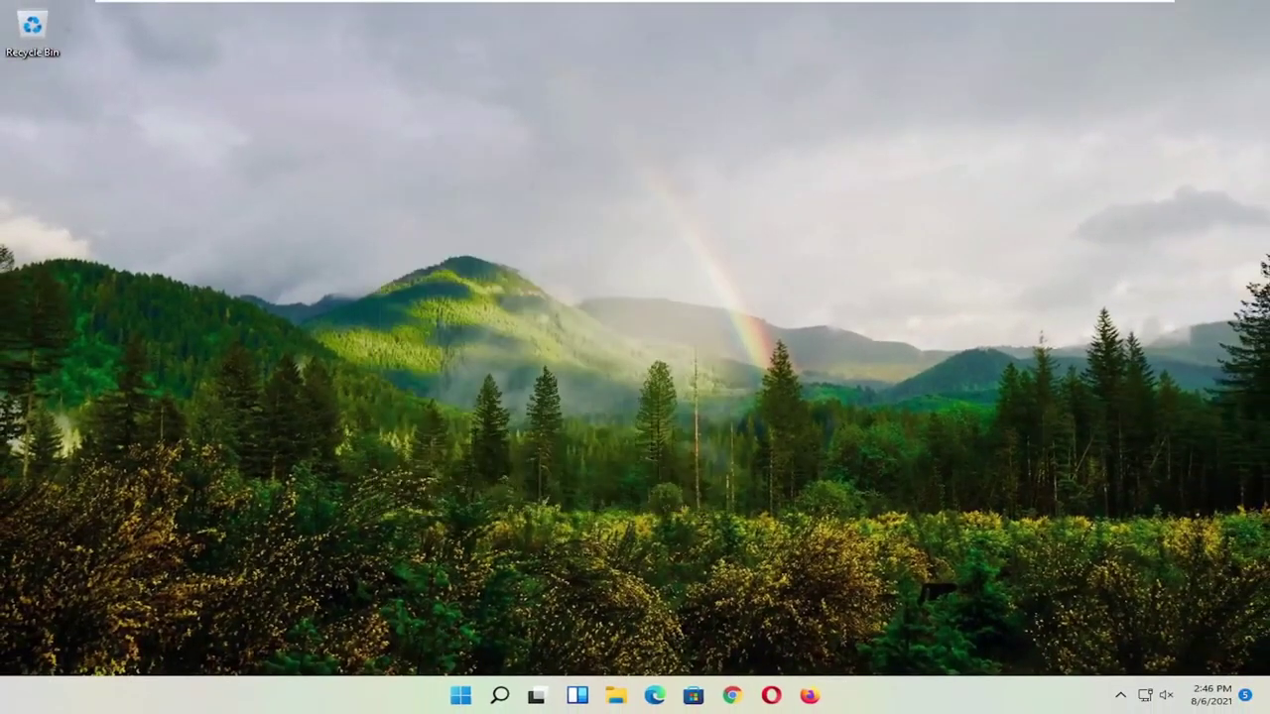